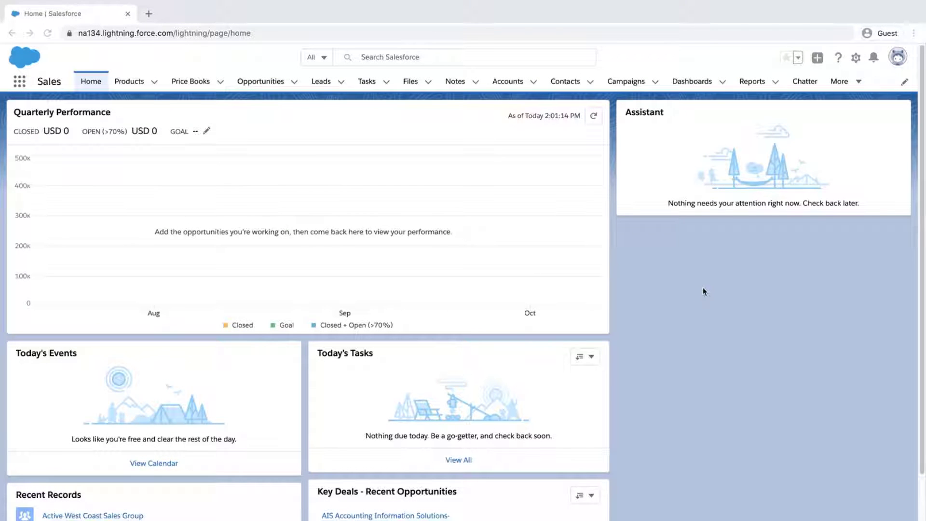
# Step: Open Setup in a new tab and go to Company Information via the 'company info' Quick Find search
pyautogui.click(856, 64)
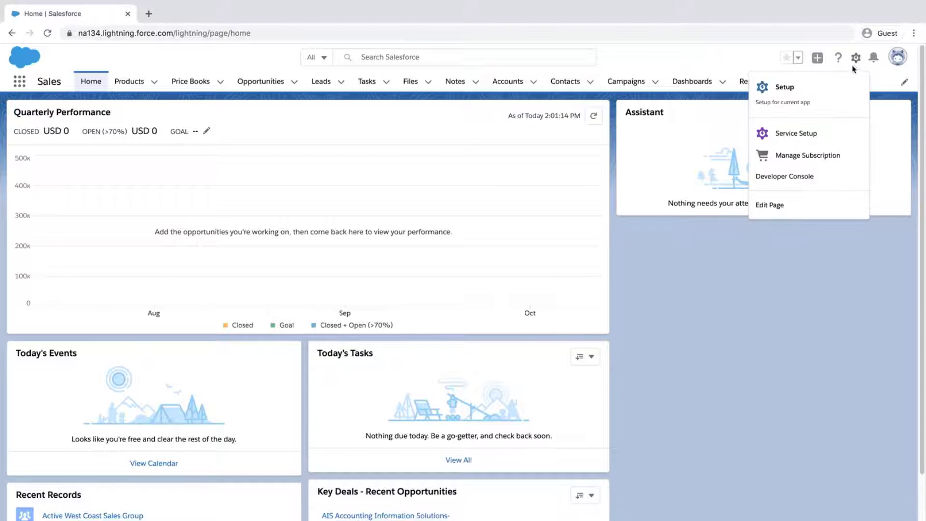
pyautogui.click(819, 98)
pyautogui.click(46, 115)
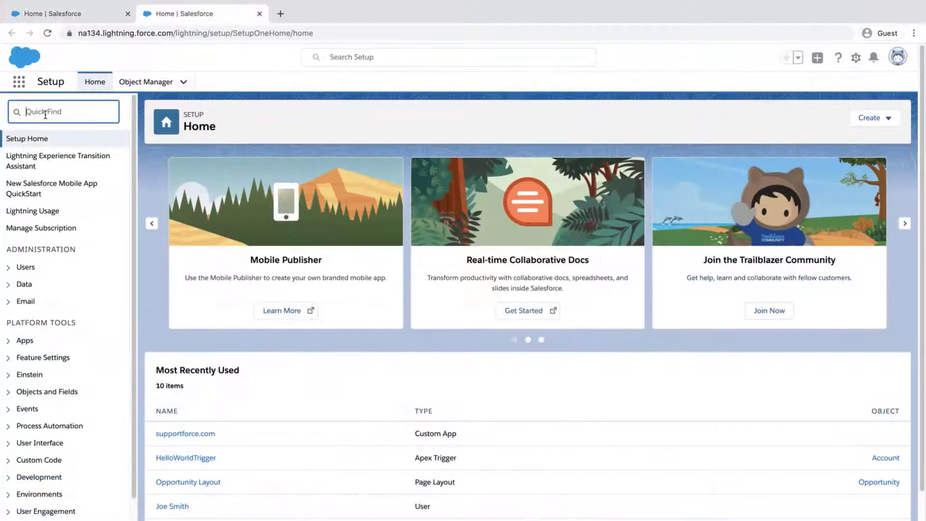
pyautogui.write('company info')
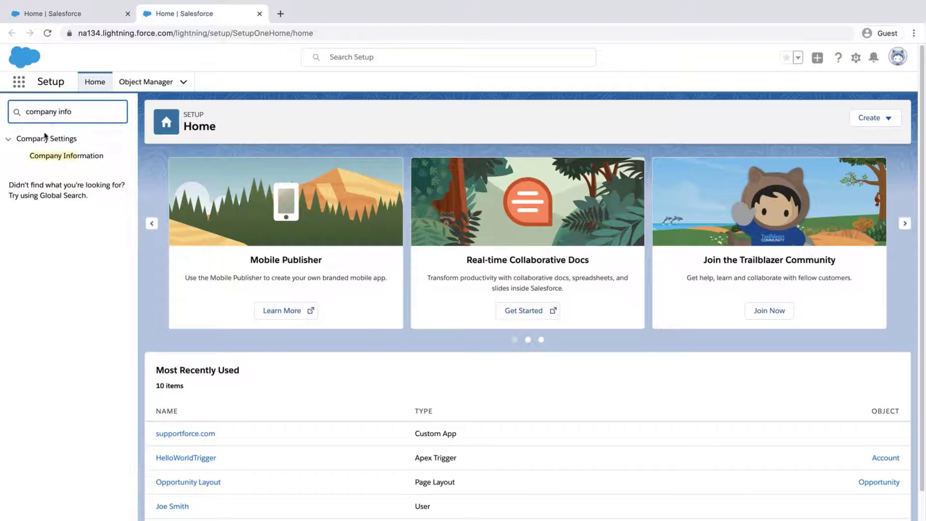
pyautogui.click(49, 159)
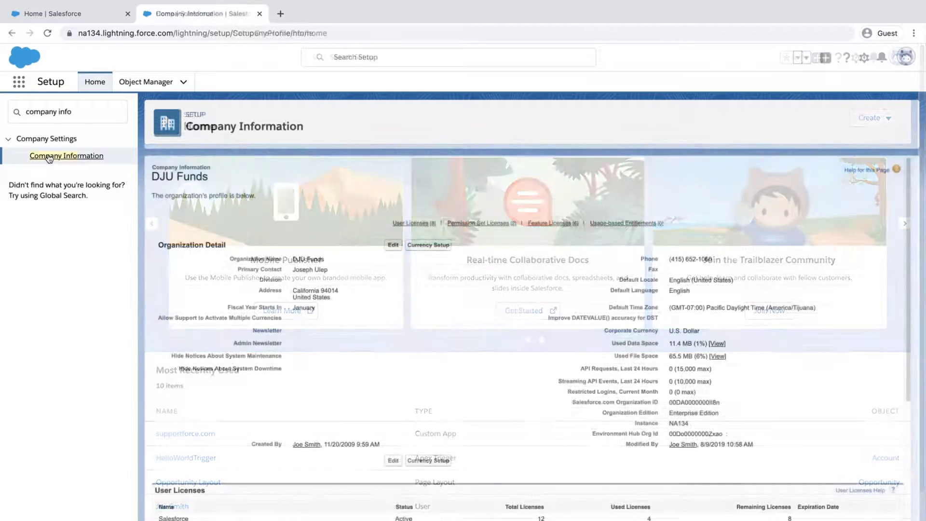
pyautogui.scroll(-1, 374, 337)
pyautogui.scroll(-3, 374, 337)
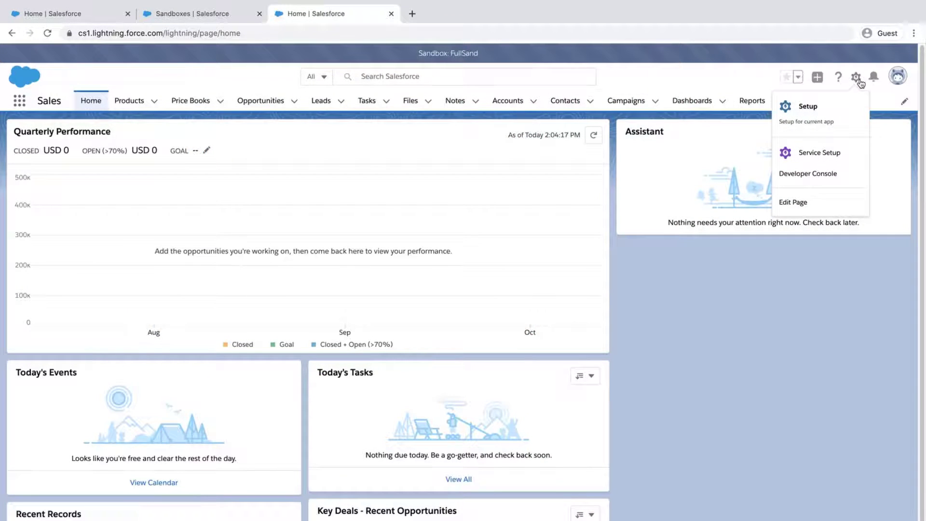
# Step: Open the FullSand sandbox's Setup and go to its Company Information page for DJU Funds
pyautogui.click(845, 105)
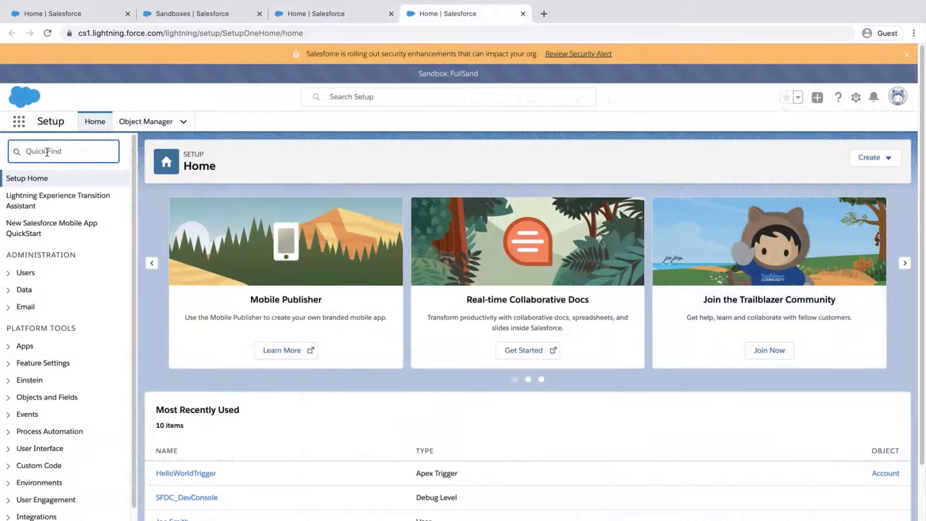
pyautogui.write('company')
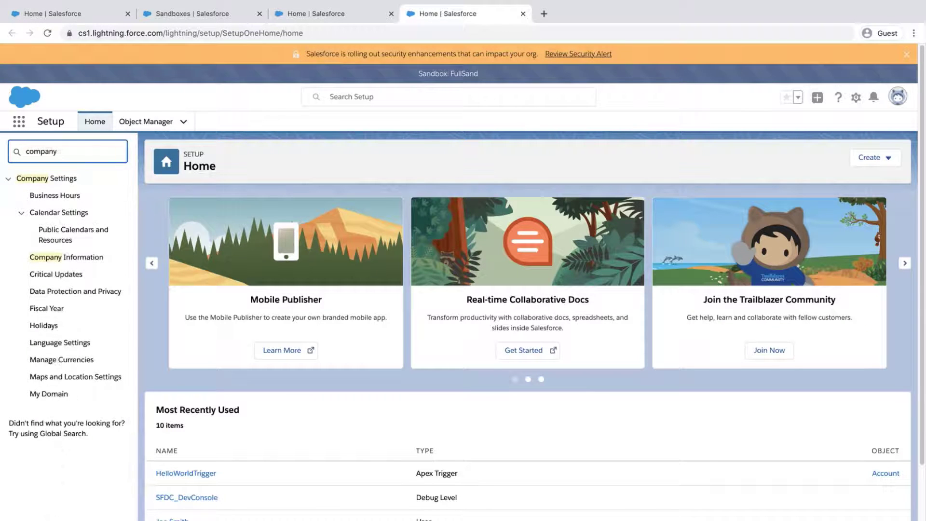
pyautogui.click(55, 260)
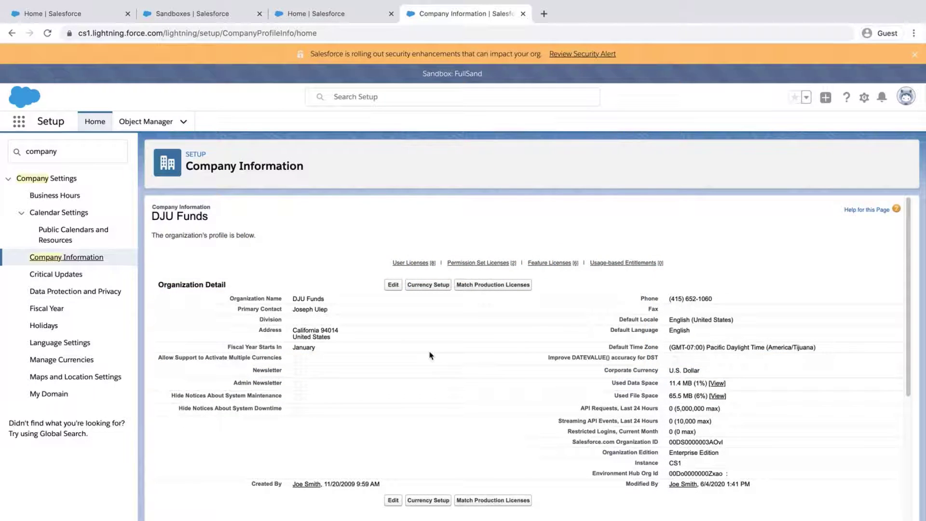
pyautogui.scroll(-2, 430, 355)
pyautogui.scroll(-3, 449, 391)
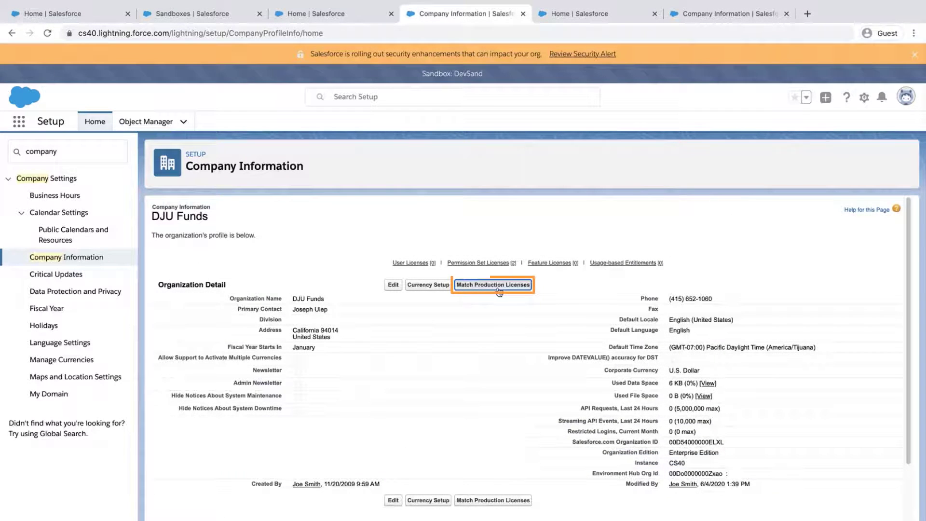
# Step: Use Match Production Licenses to sync the sandbox's licenses with production
pyautogui.click(497, 286)
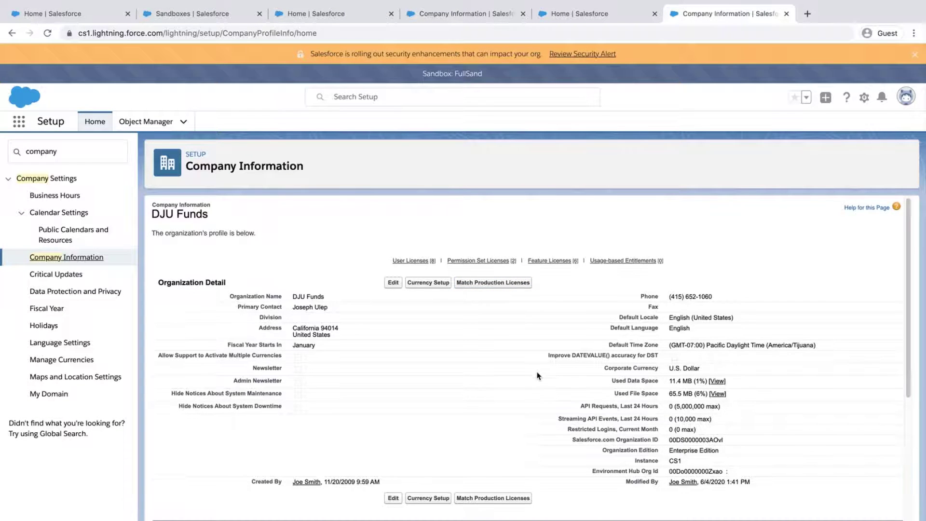
pyautogui.scroll(-2, 537, 375)
pyautogui.scroll(-3, 536, 374)
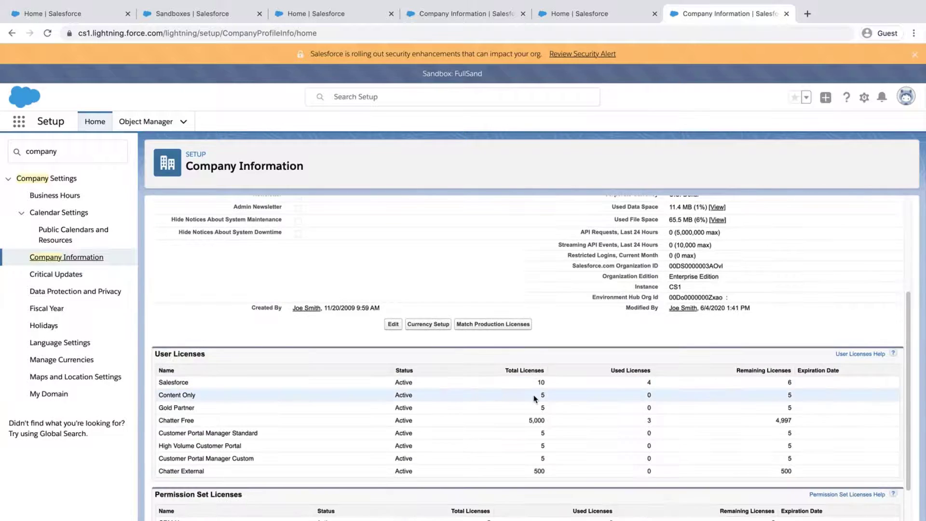